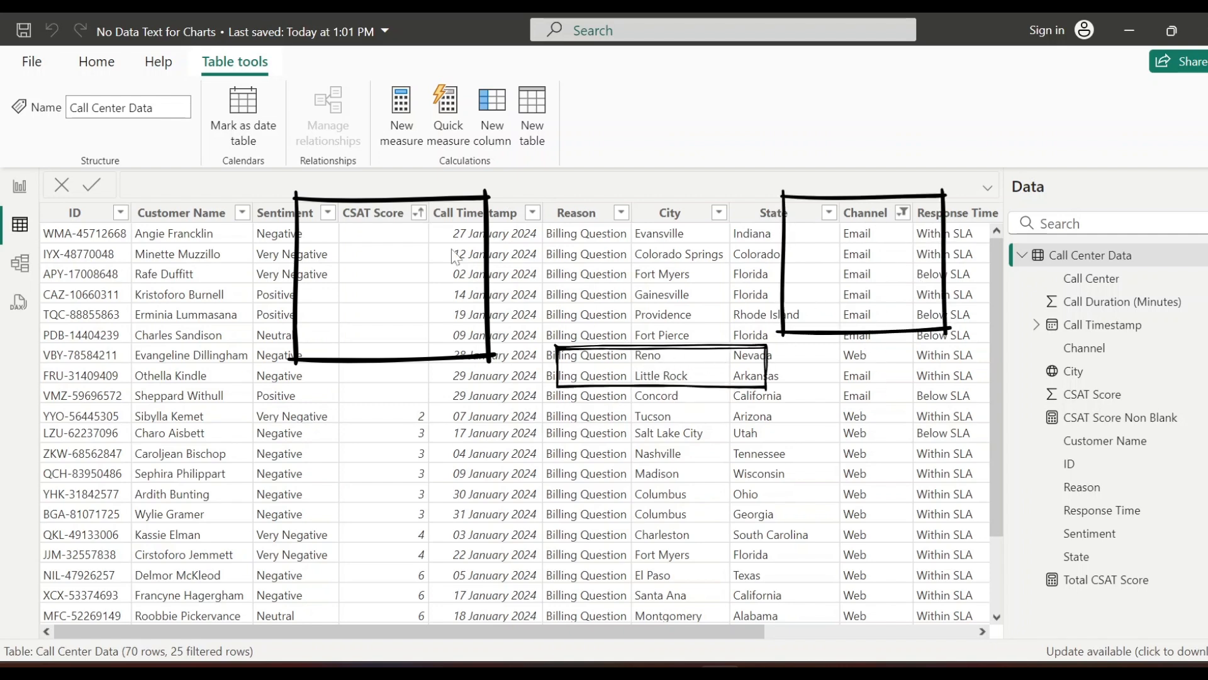
Open the report page with the CSAT charts and filter the Channel slicer to Email.
left_click(29, 191)
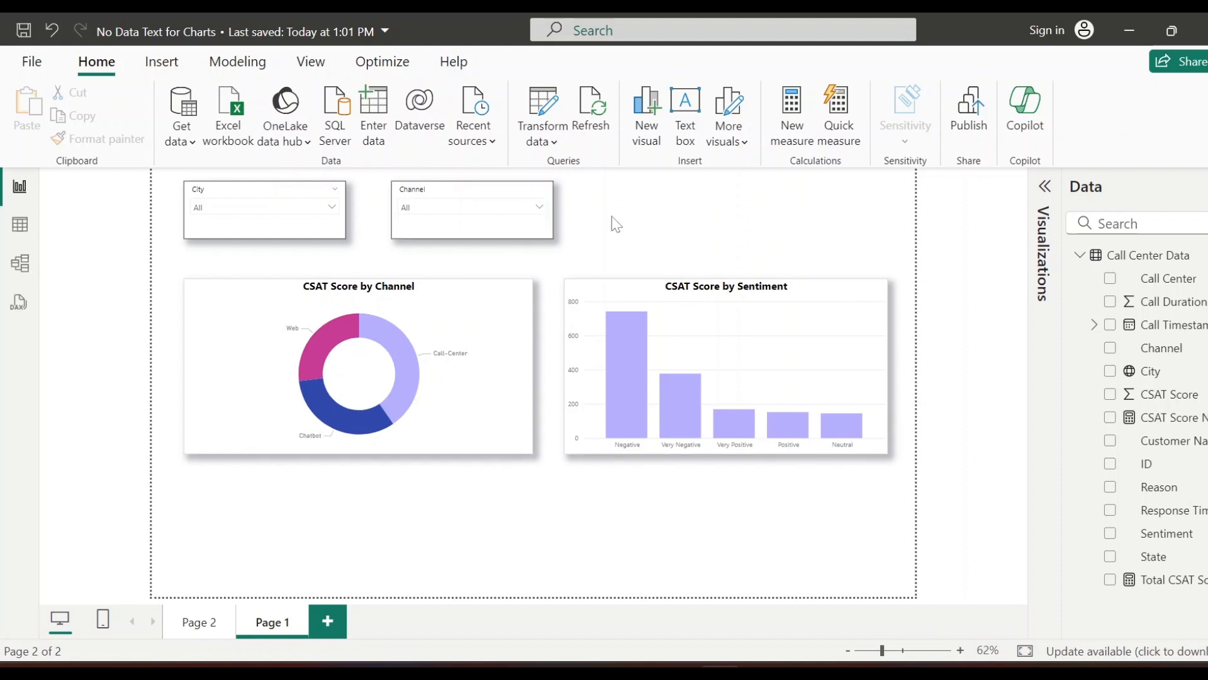
left_click(524, 209)
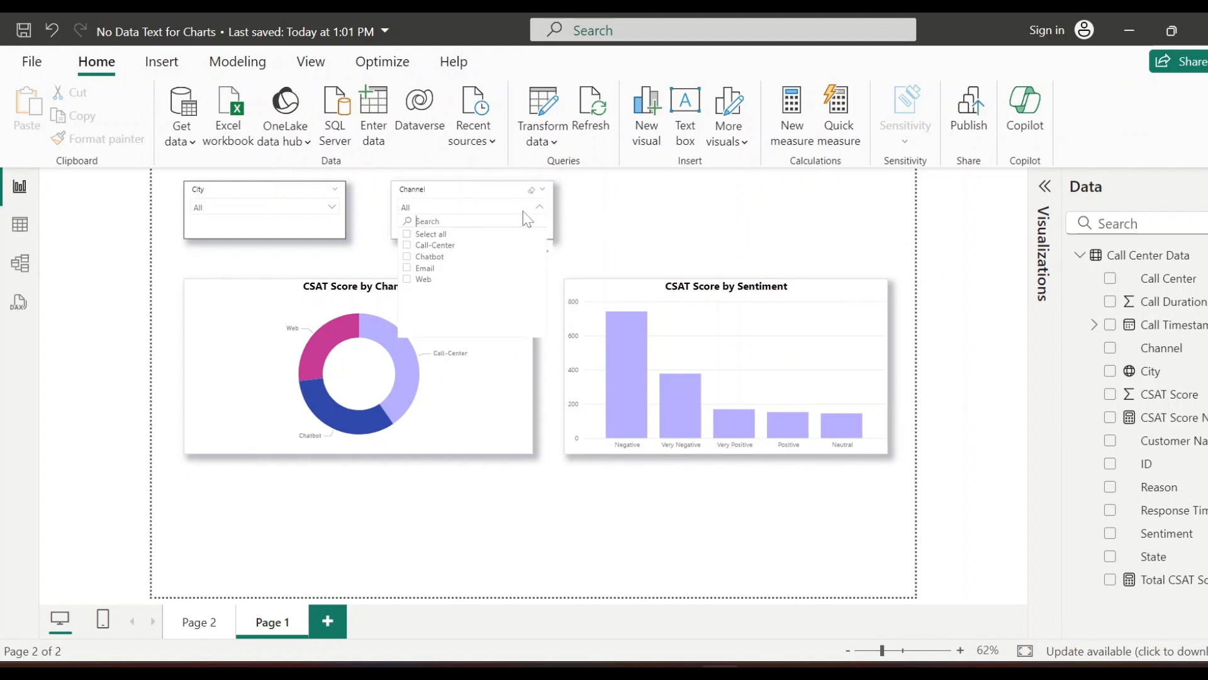
left_click(408, 268)
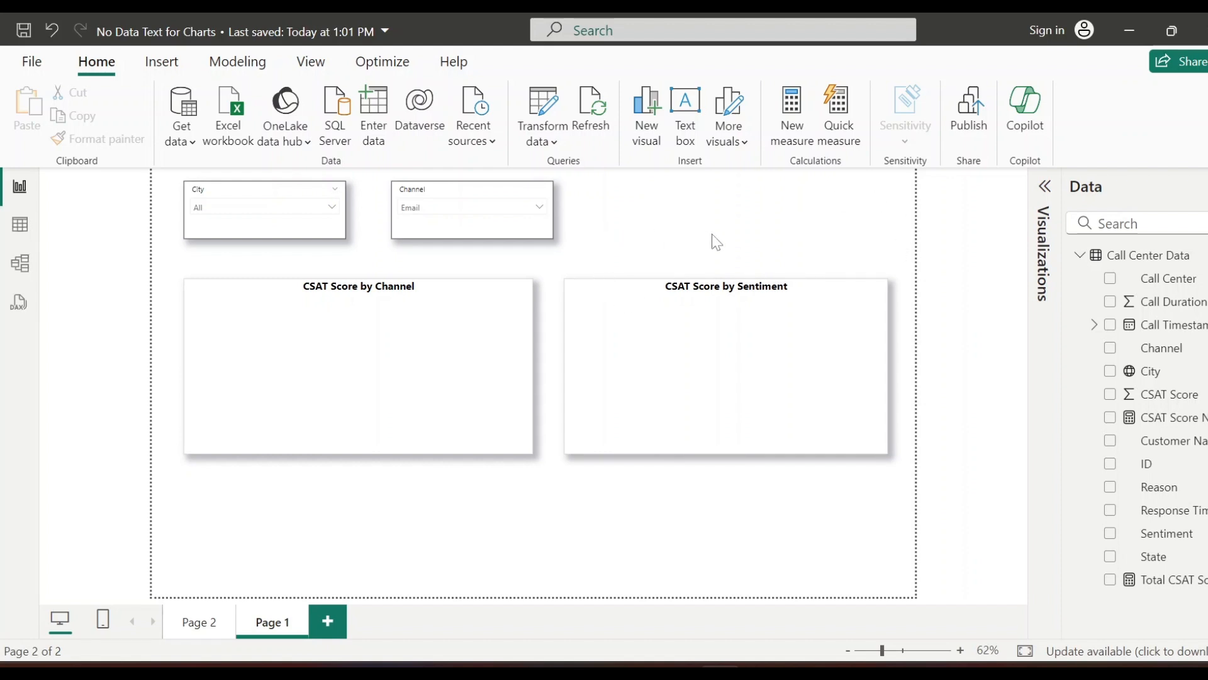
Review the Total CSAT Score measure's formula and start a new measure named Total CSAT Score No Data Text.
left_click(1163, 582)
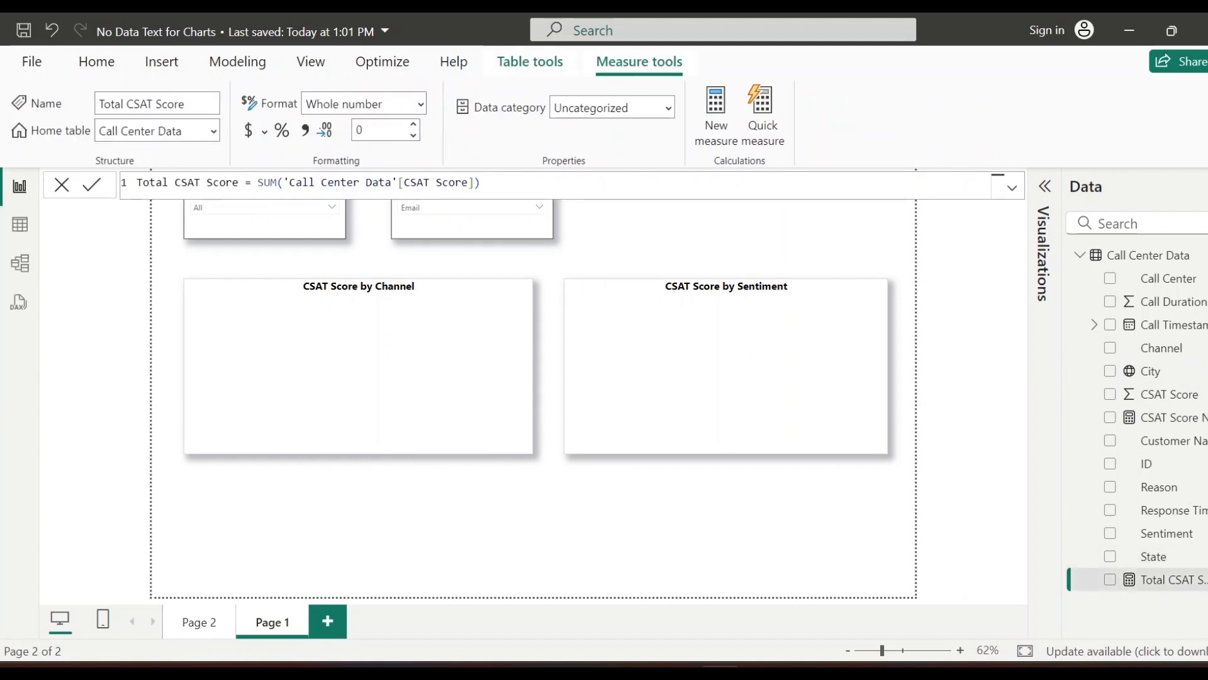
left_click(62, 185)
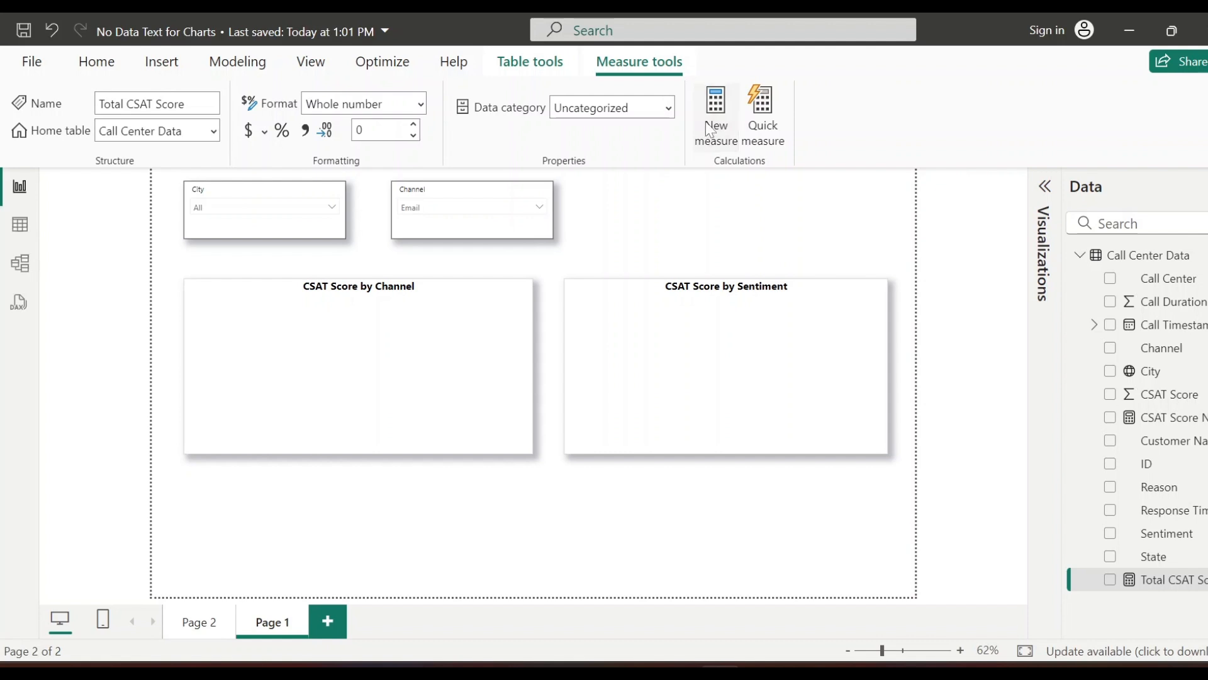
left_click(710, 130)
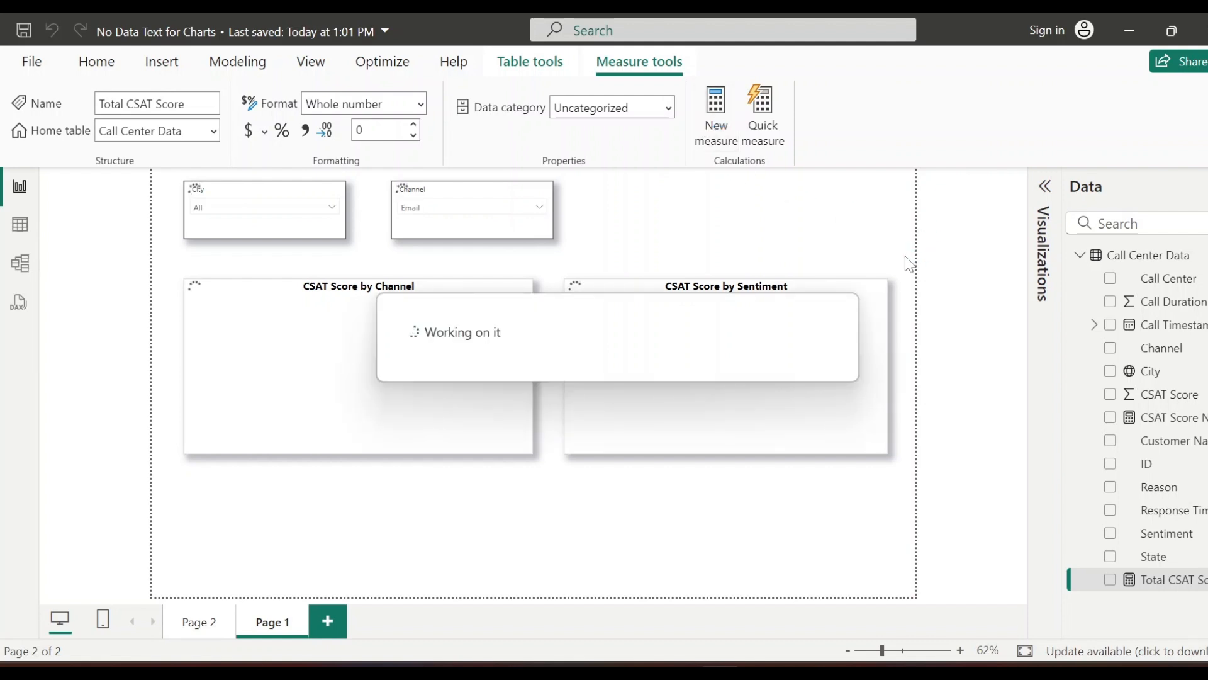
type("Total ")
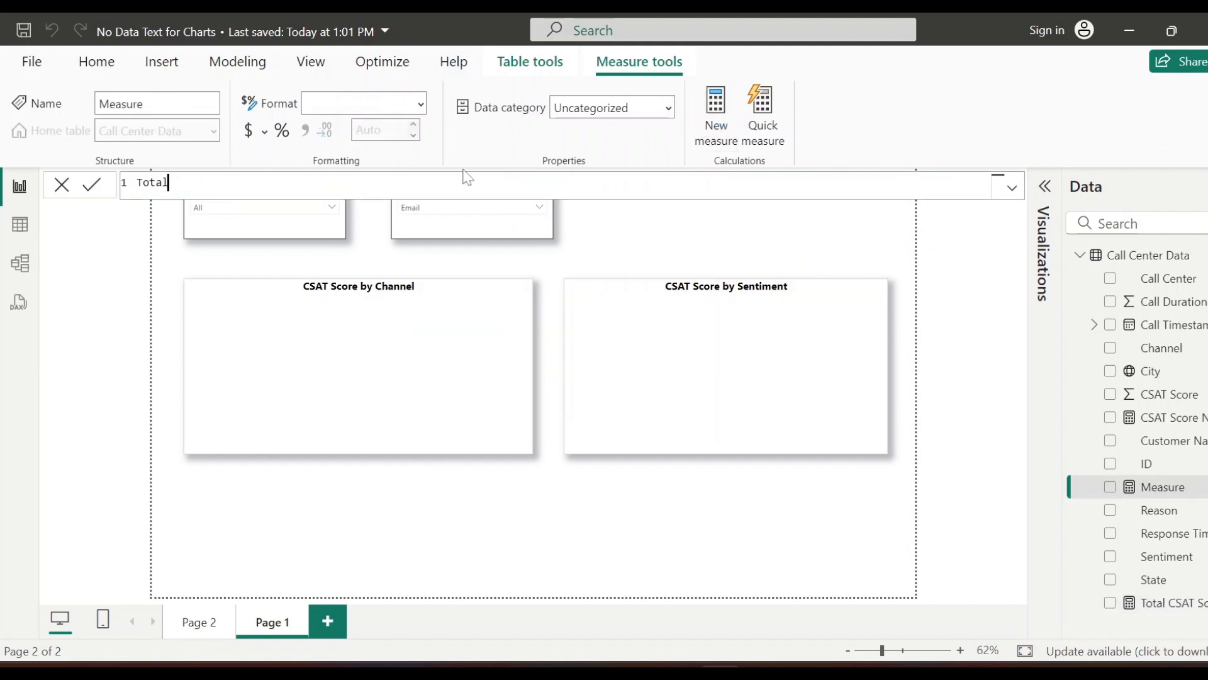
type("CSAT Score No Data ")
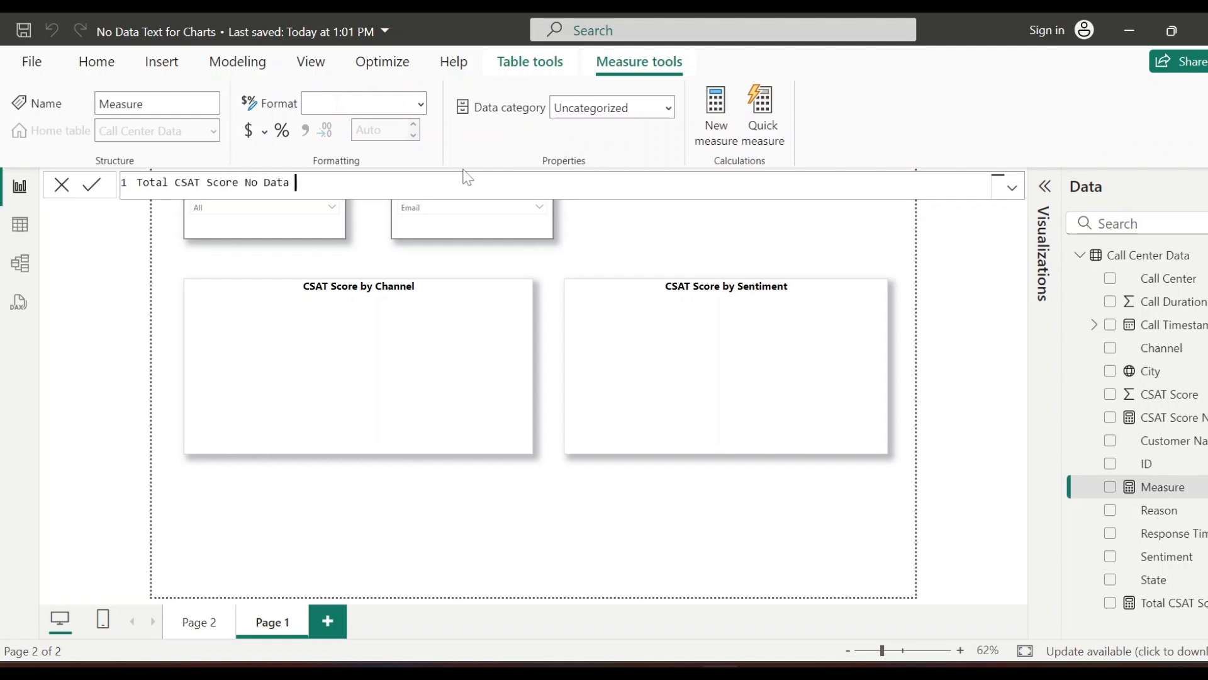
type("Text =")
Define the new measure as IF(ISBLANK([Total CSAT Score]),"No data for the criteria selected","") and commit it.
type("IF(")
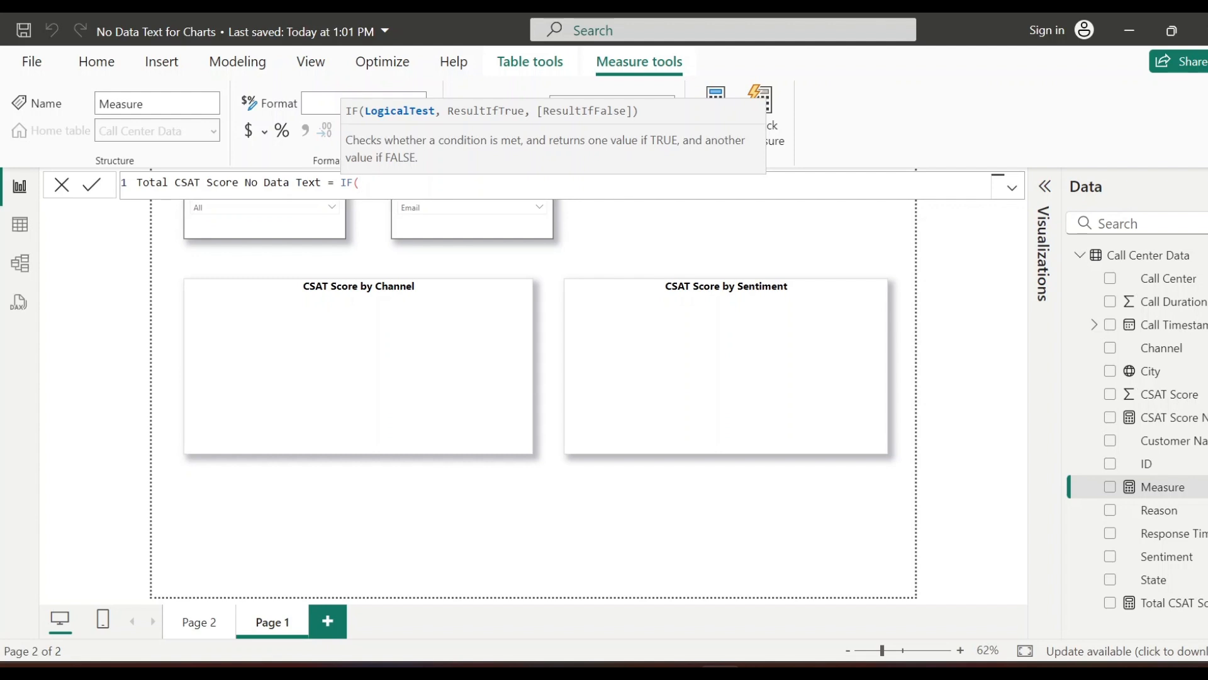
type("ISBLANK(")
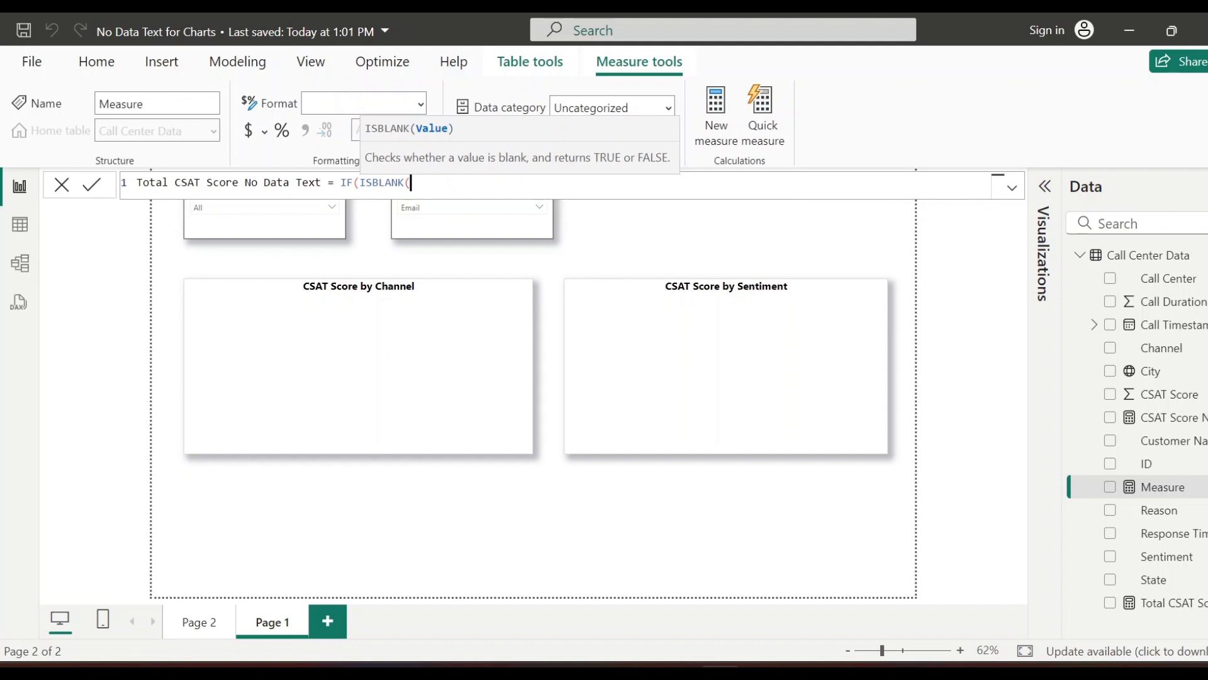
type("[Tot")
key("Tab")
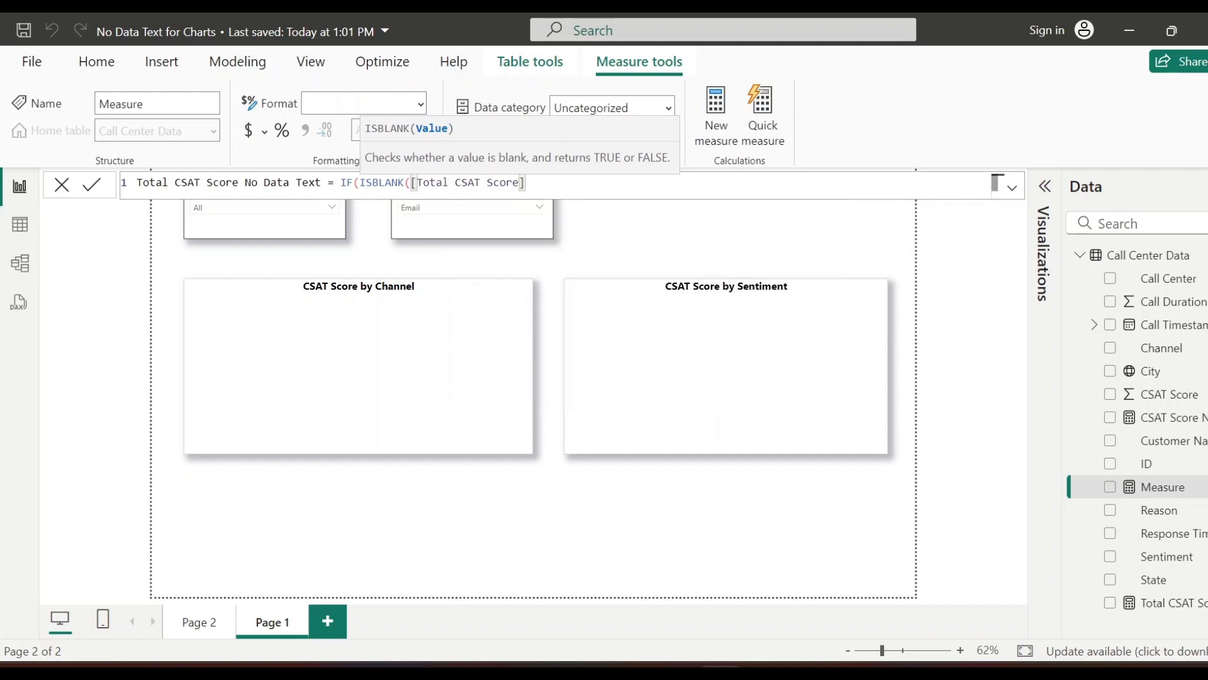
type(")")
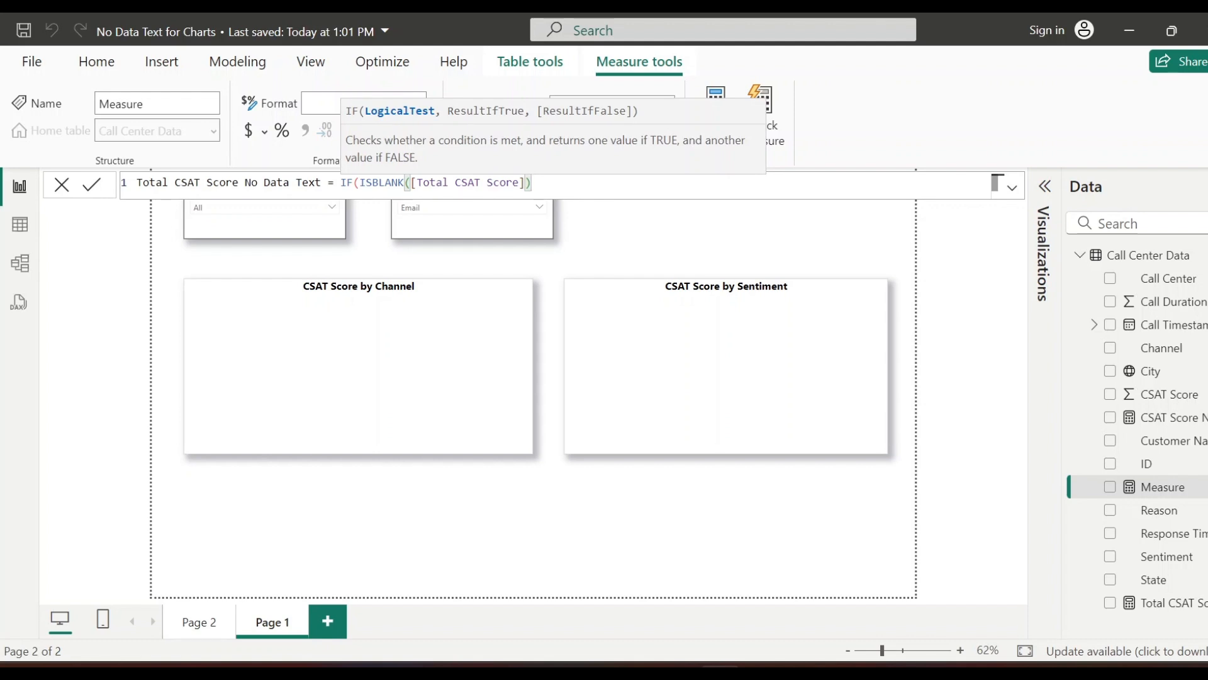
type(",")
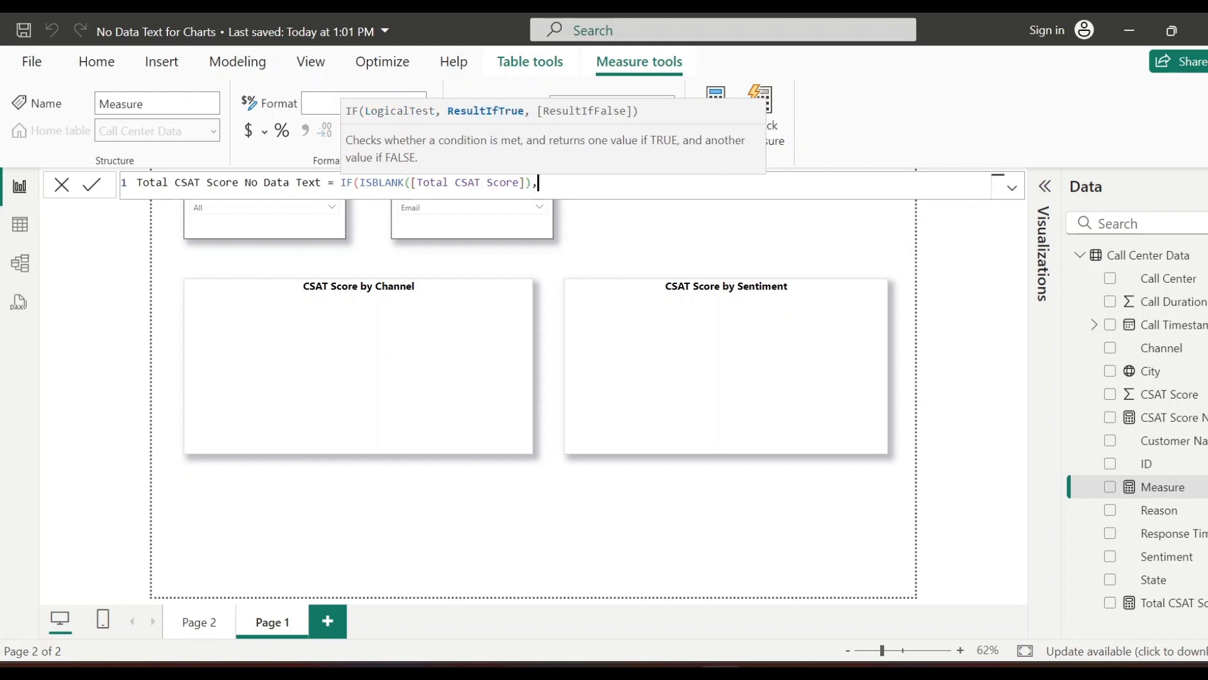
type("\"No data for the criteria selected\",")
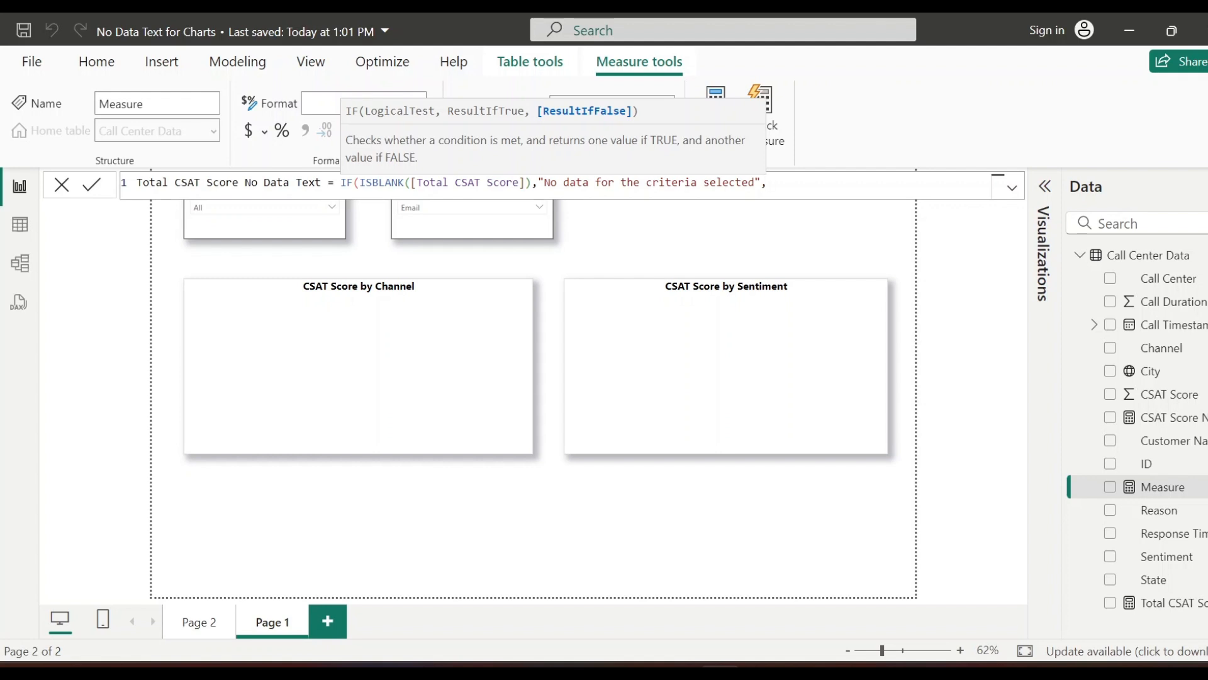
type("\"\")")
key("Return")
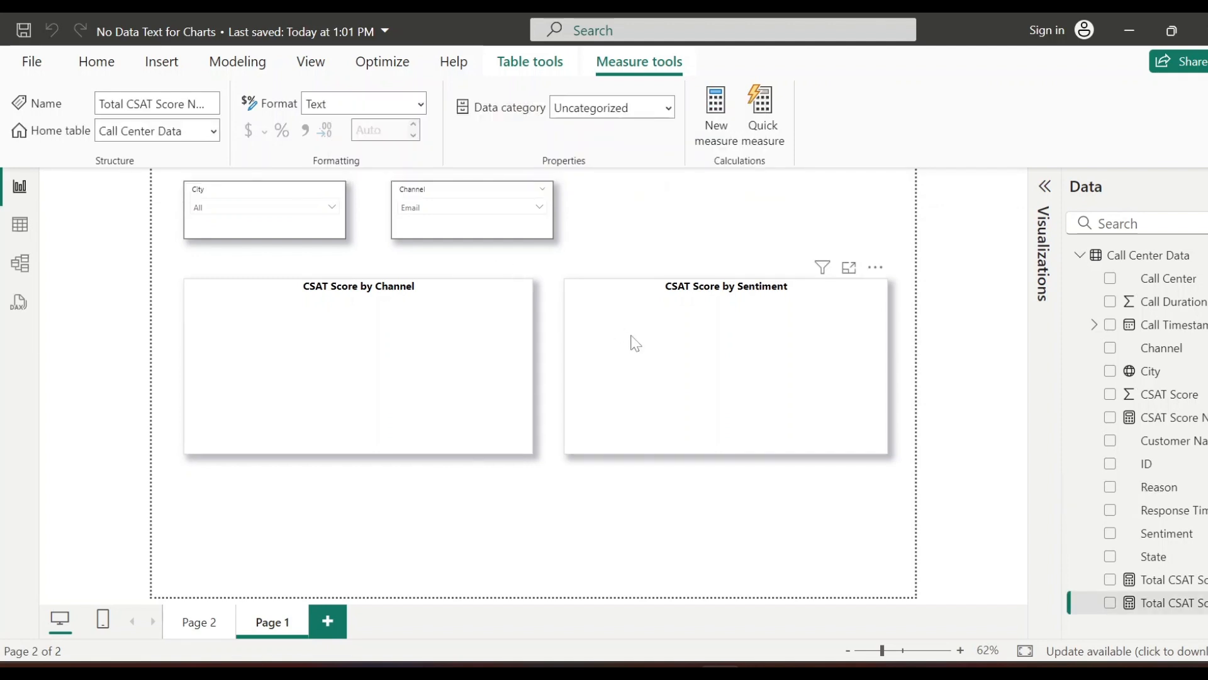
Add a card showing Total CSAT Score No Data Text above the sentiment chart and turn off its category label.
left_click(1045, 187)
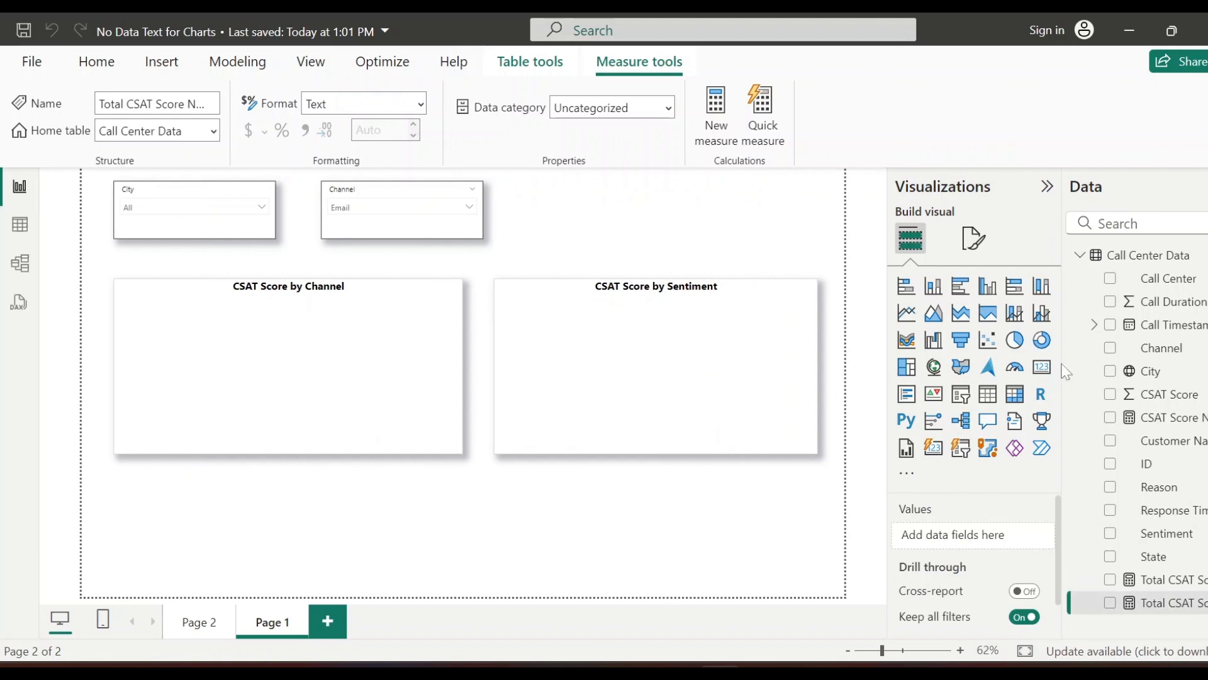
left_click(1042, 368)
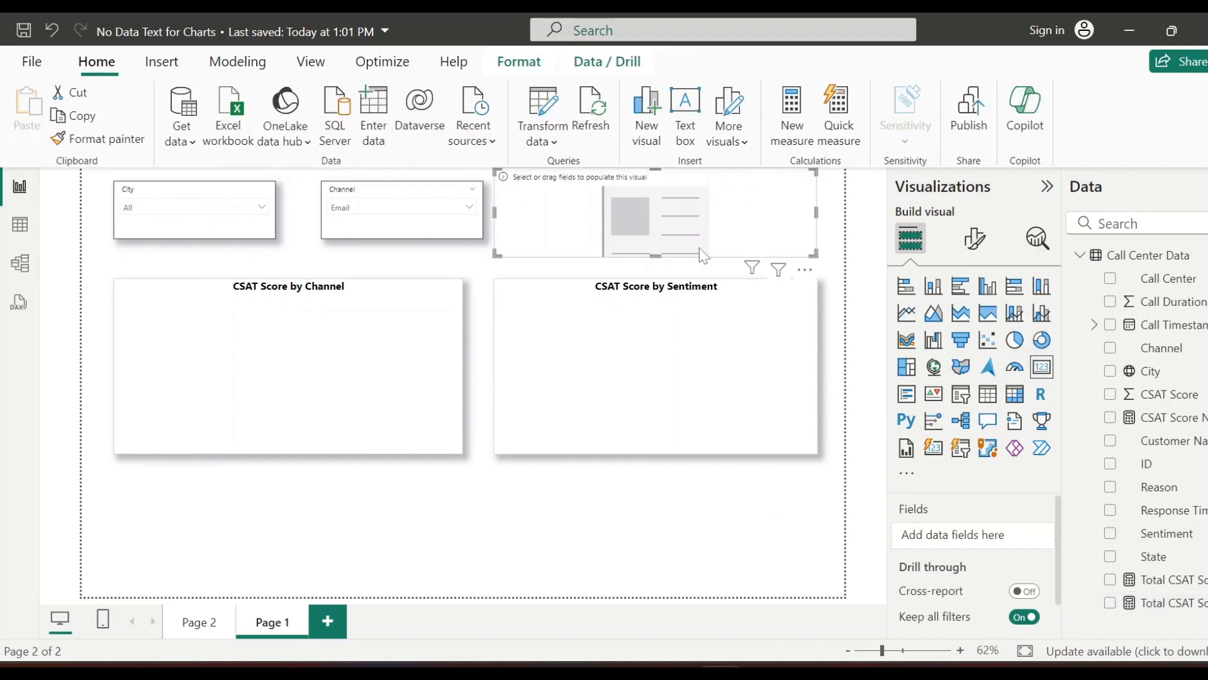
left_click_drag(696, 218, 704, 229)
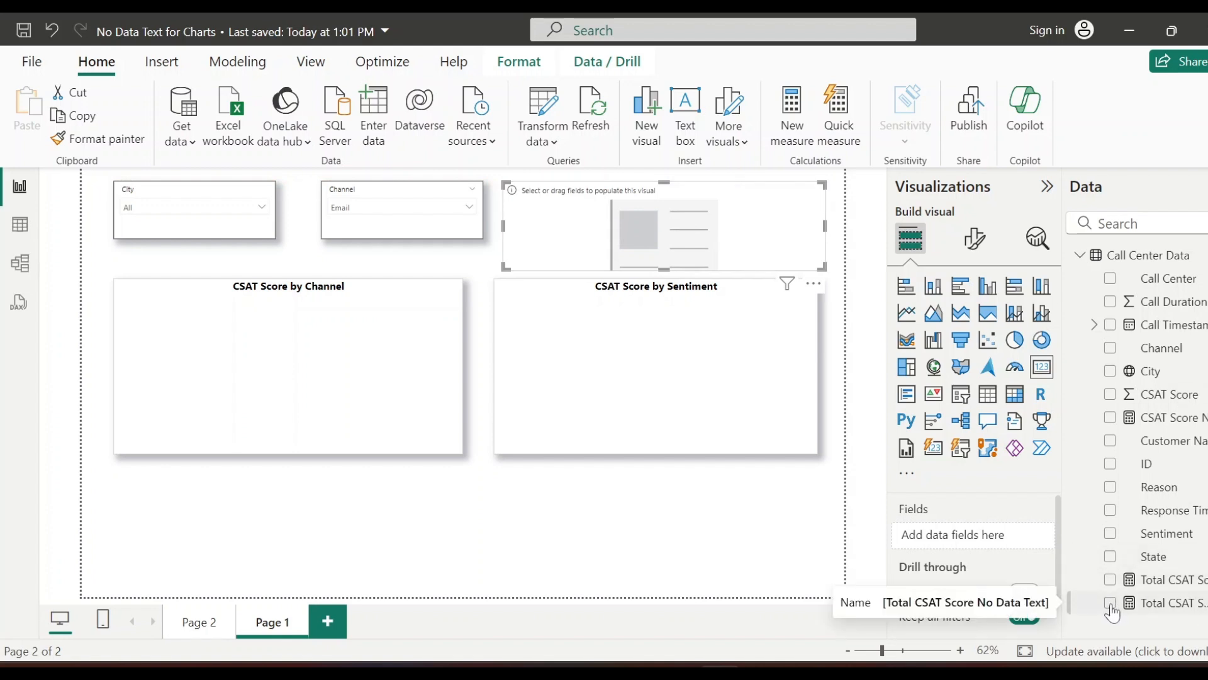
left_click(1111, 605)
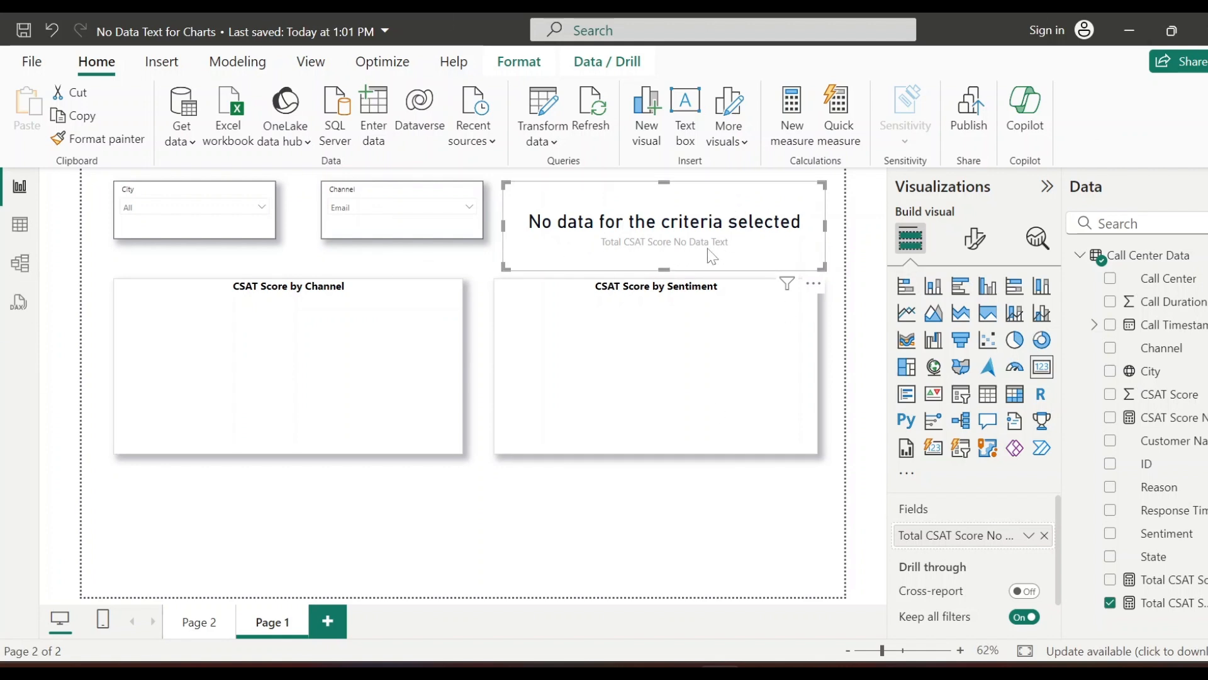
left_click(975, 242)
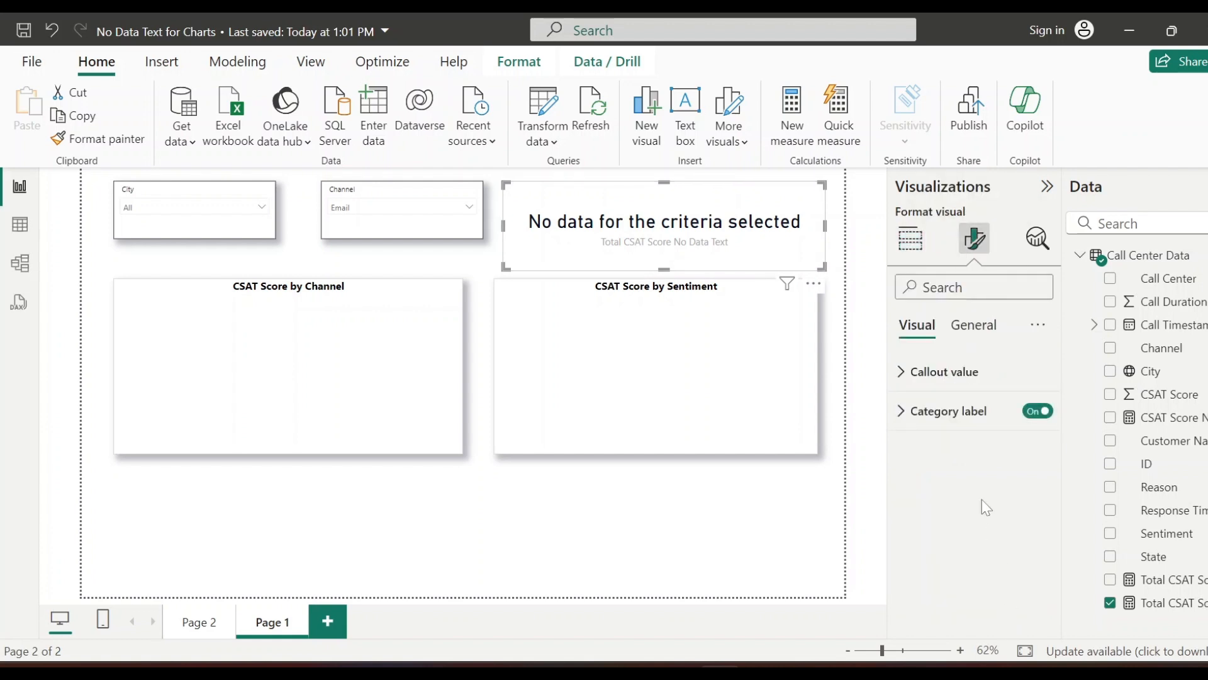
left_click(1037, 412)
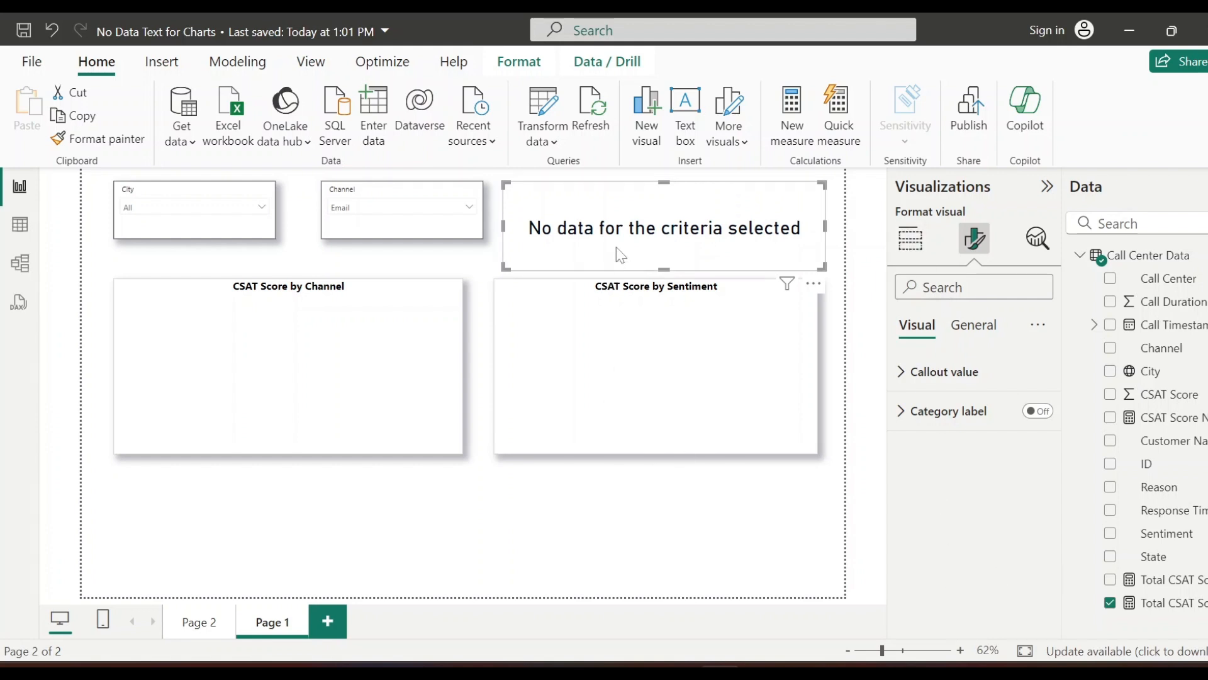
Place the card over the CSAT Score by Sentiment chart and a copy of it over the CSAT Score by Channel chart.
left_click_drag(678, 217, 669, 358)
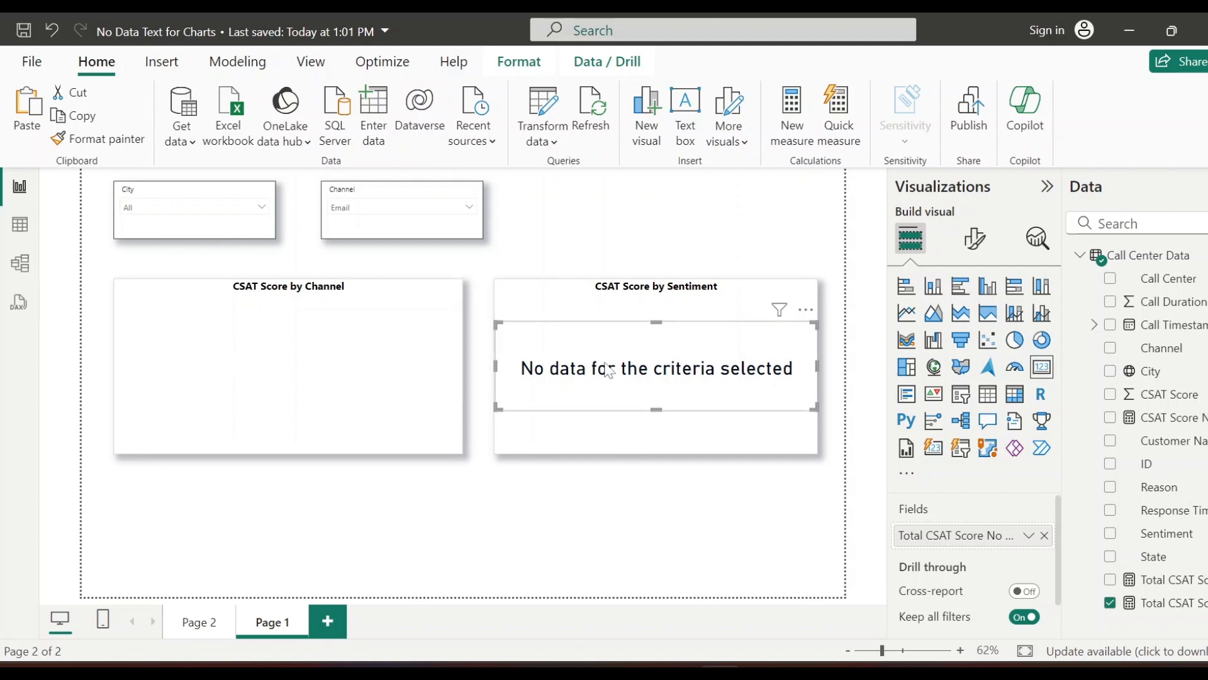
left_click_drag(666, 331, 282, 338)
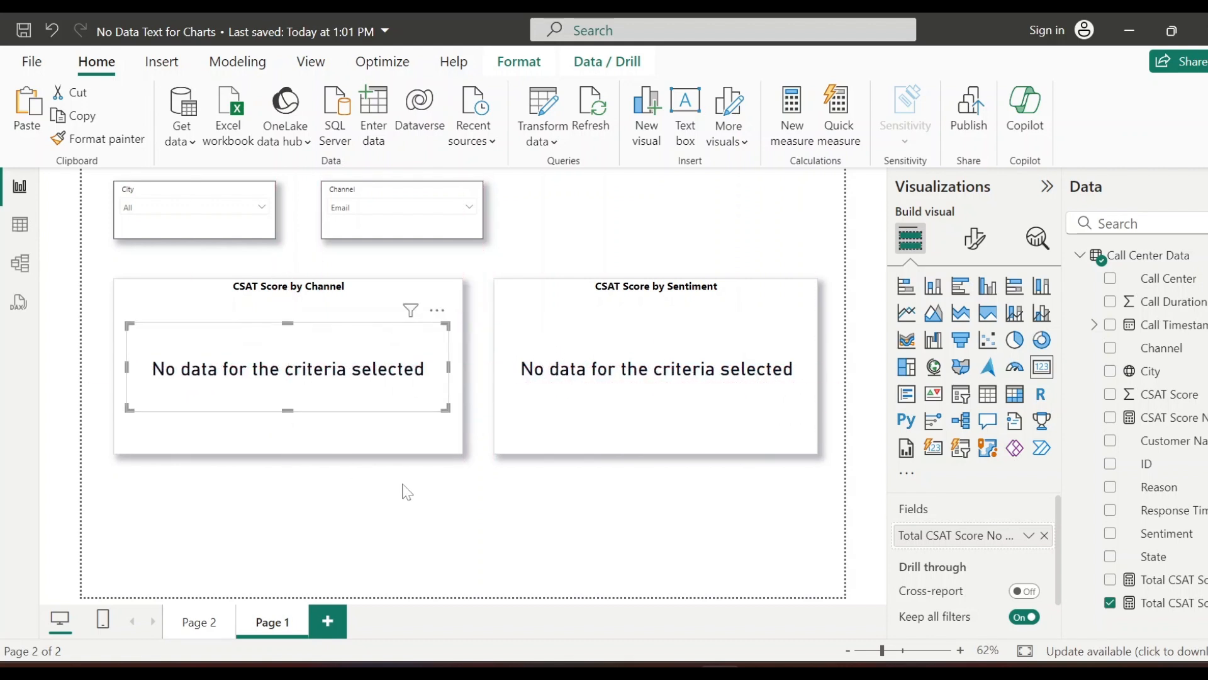
left_click(406, 489)
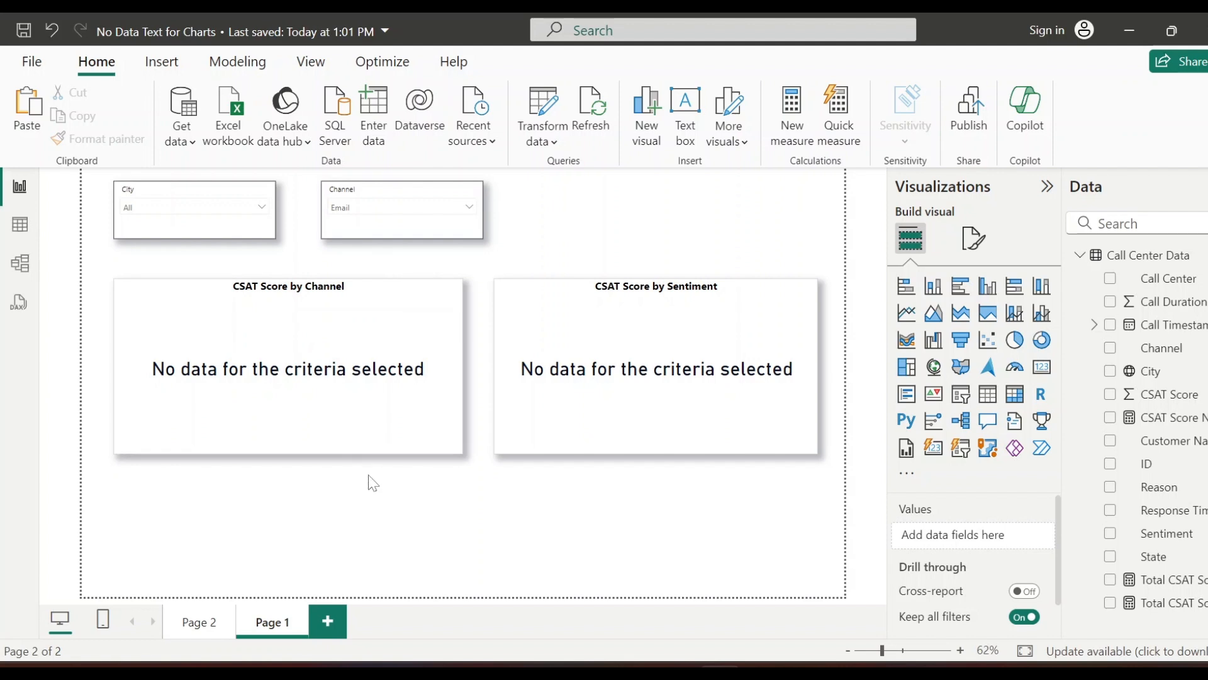
Clear the Channel slicer and try to select the Negative bar in the CSAT Score by Sentiment chart.
left_click(461, 190)
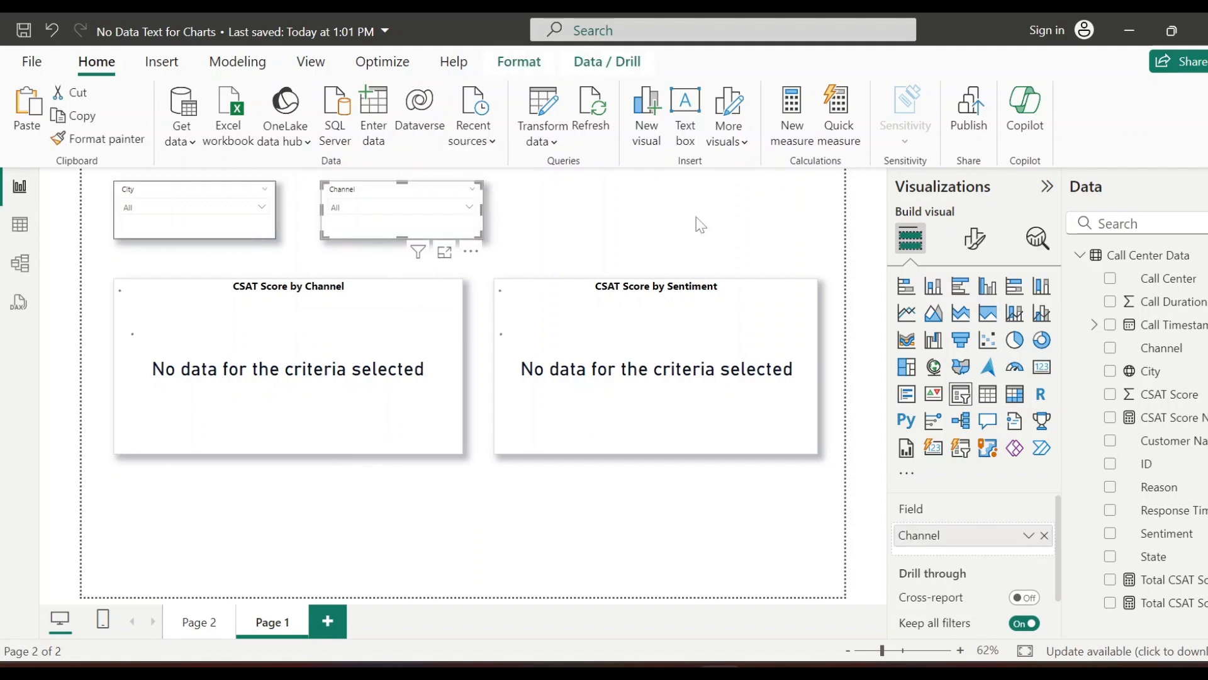
left_click(621, 221)
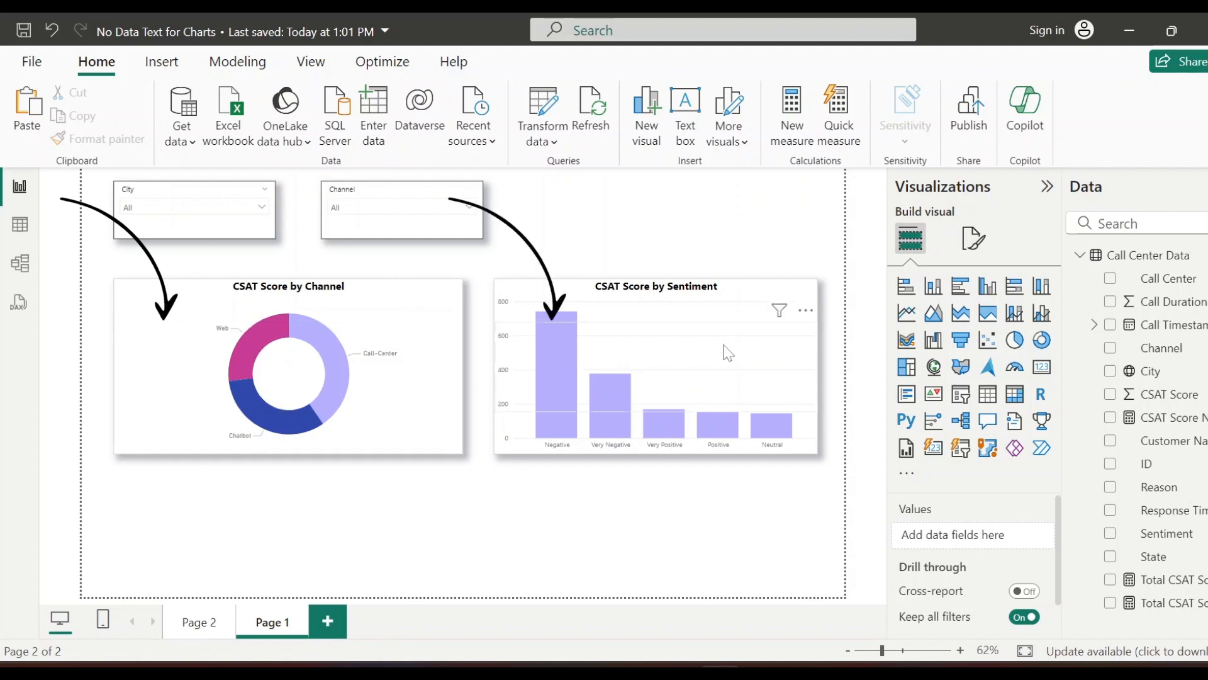
left_click(545, 350)
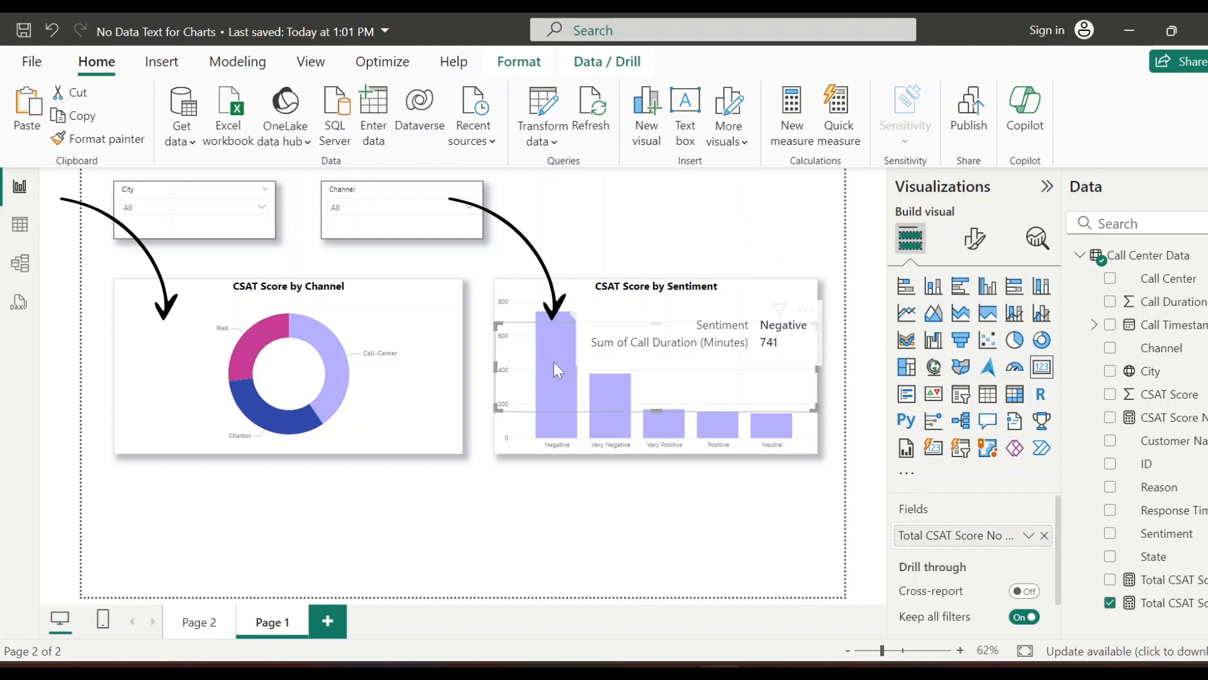
left_click(445, 568)
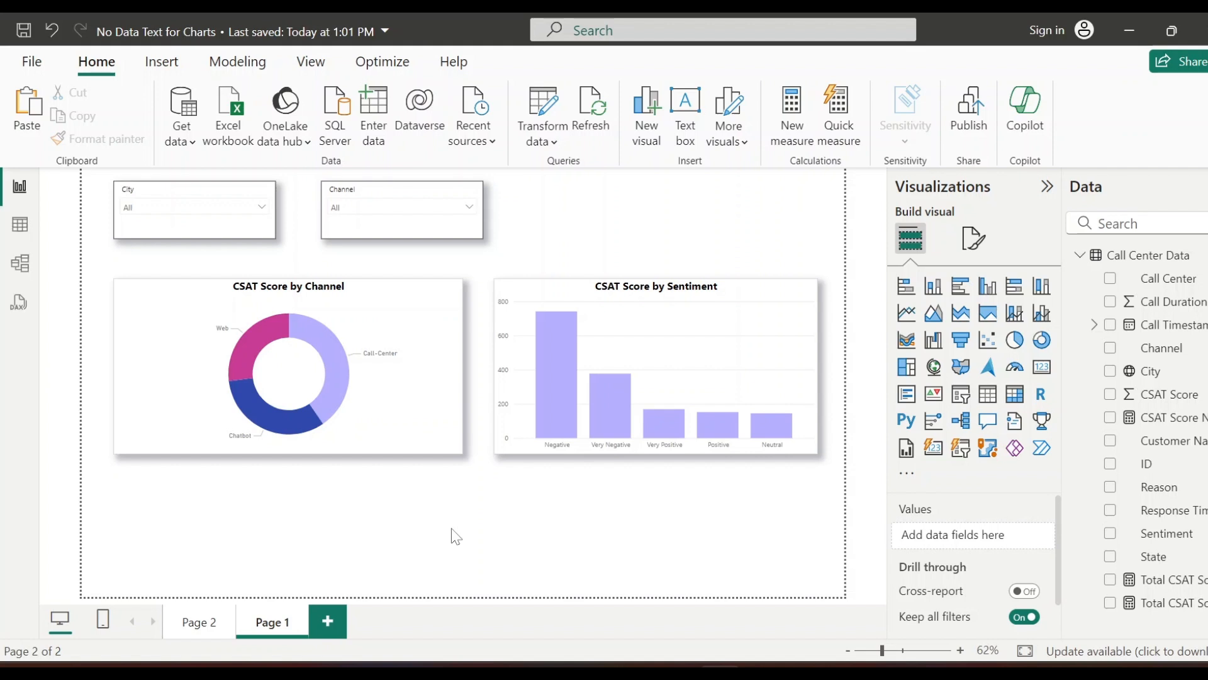
Move both cards below the two CSAT charts in the page's layer order.
left_click(310, 63)
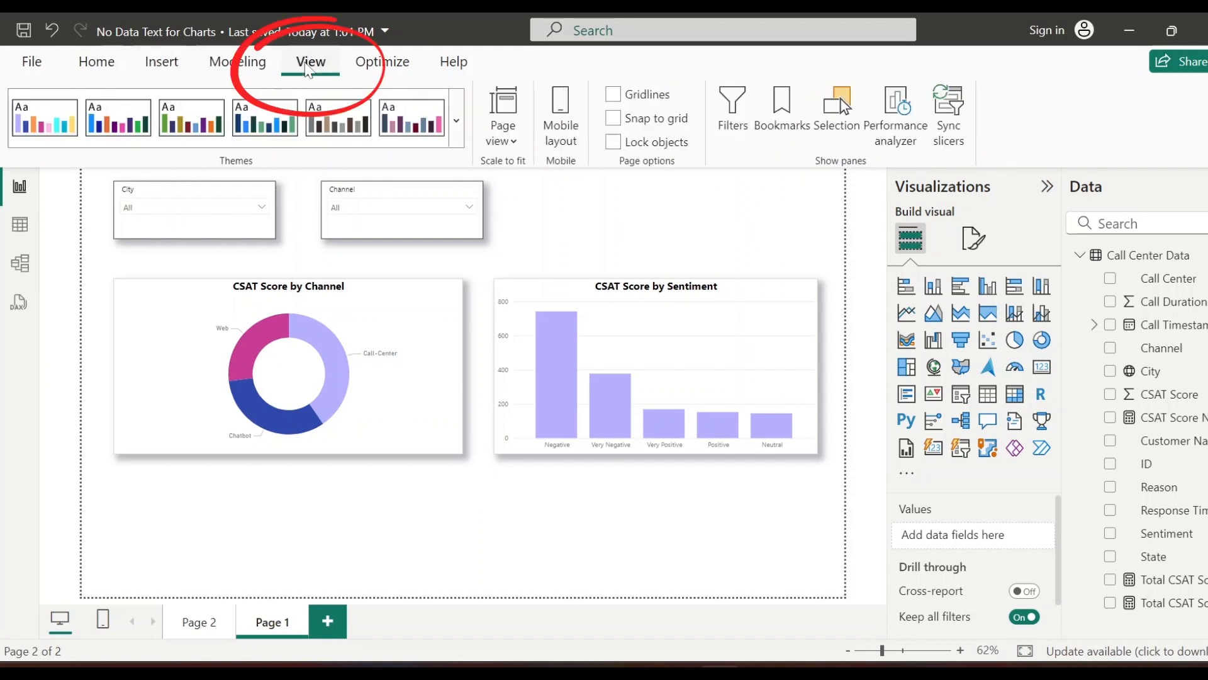
left_click(843, 137)
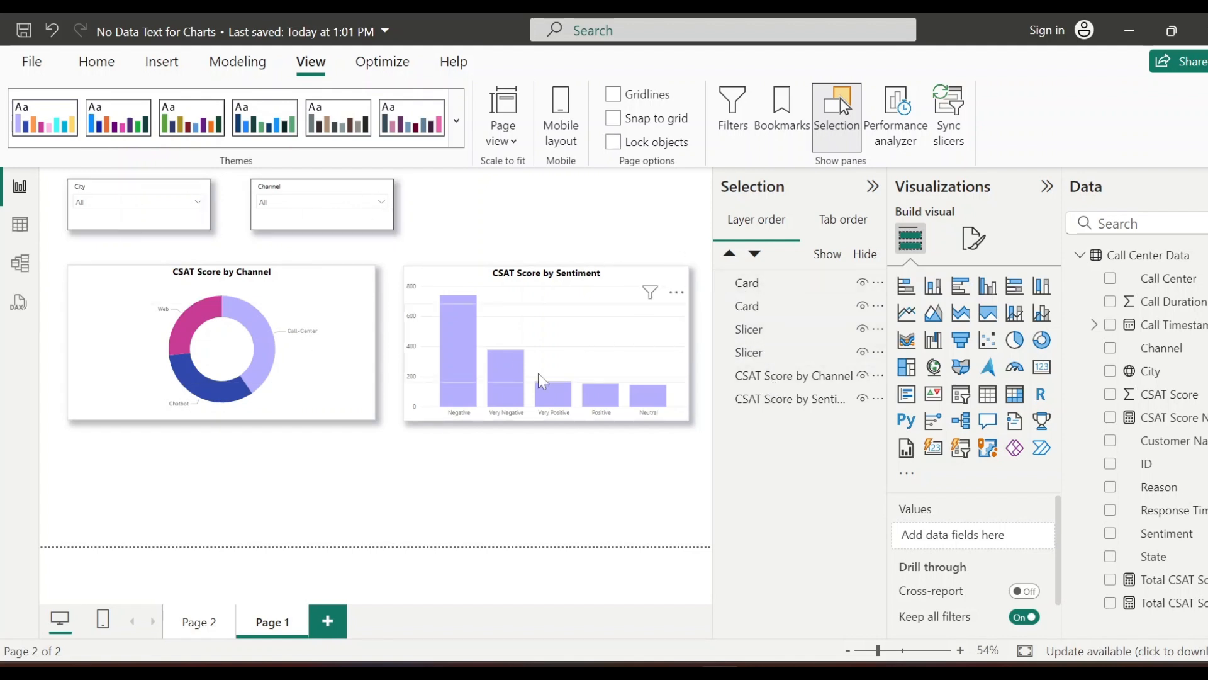
left_click(755, 283)
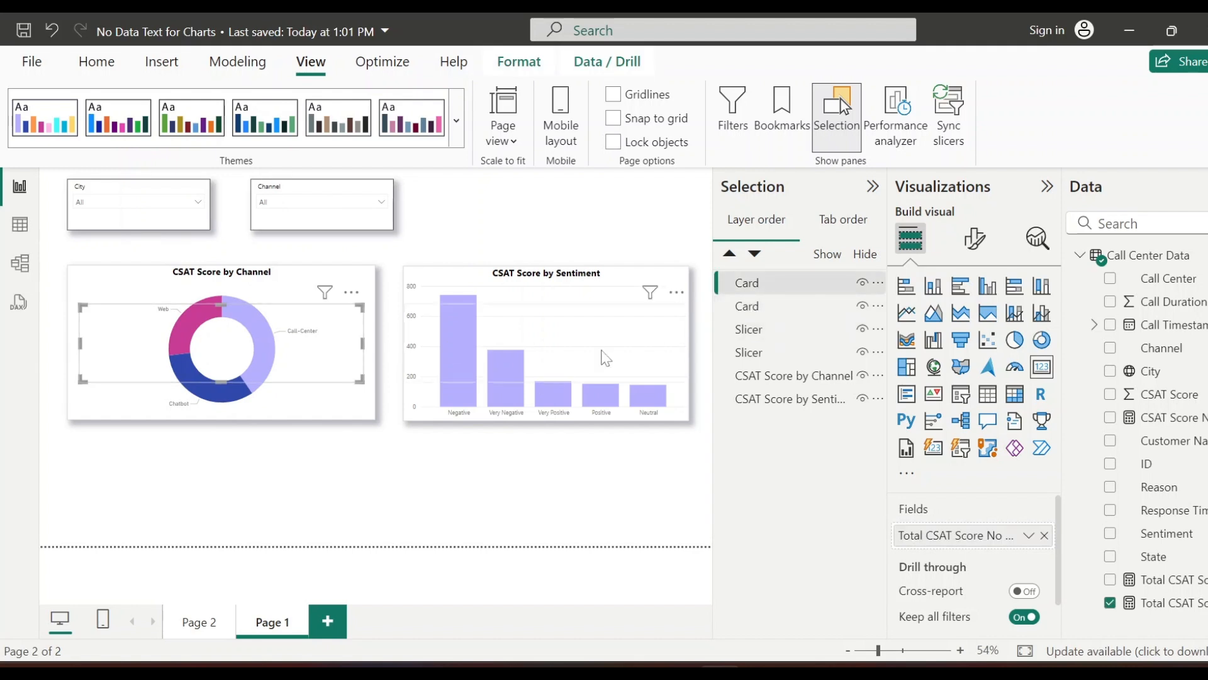
left_click(766, 309)
left_click_drag(766, 309, 778, 412)
left_click_drag(750, 282, 760, 413)
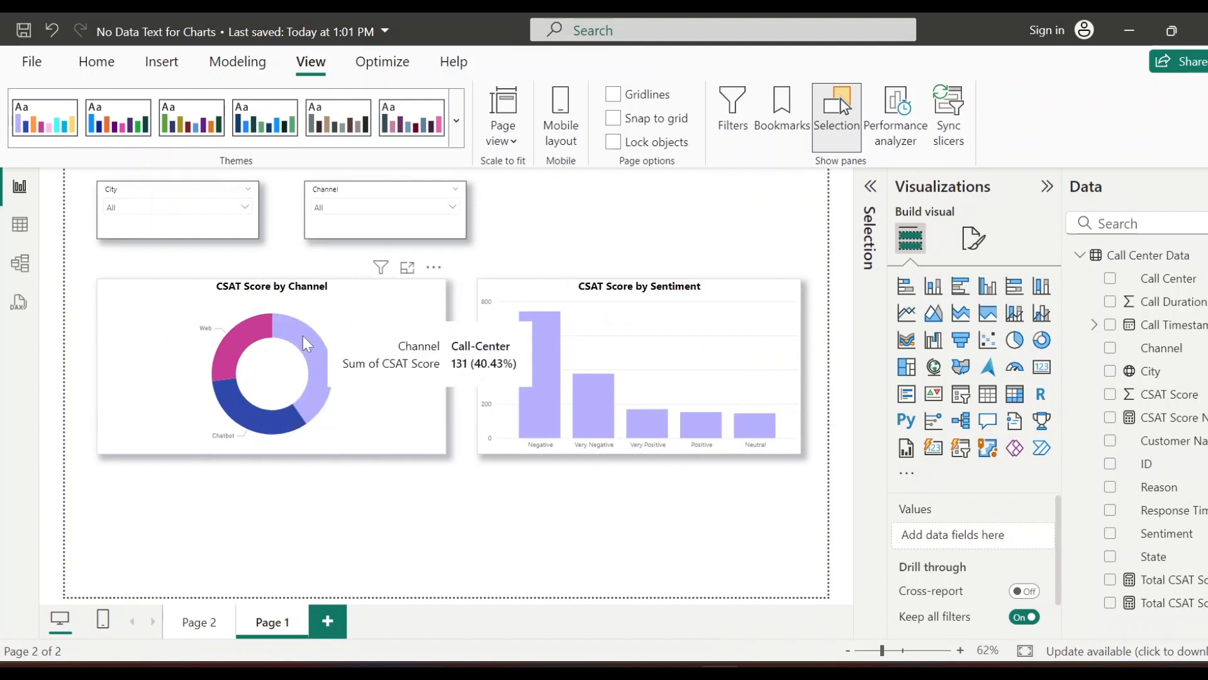
Test cross-highlighting by selecting segments of the CSAT Score by Channel donut and bars of the CSAT Score by Sentiment chart.
left_click(242, 340)
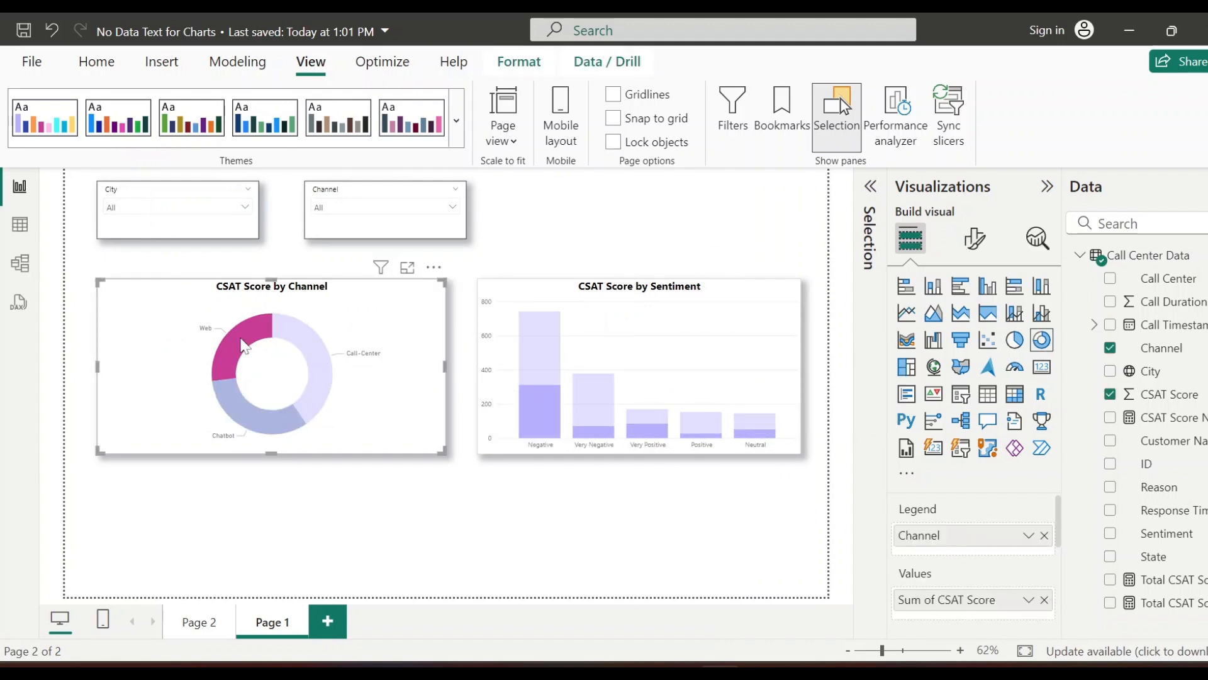
left_click(306, 340)
left_click(305, 350)
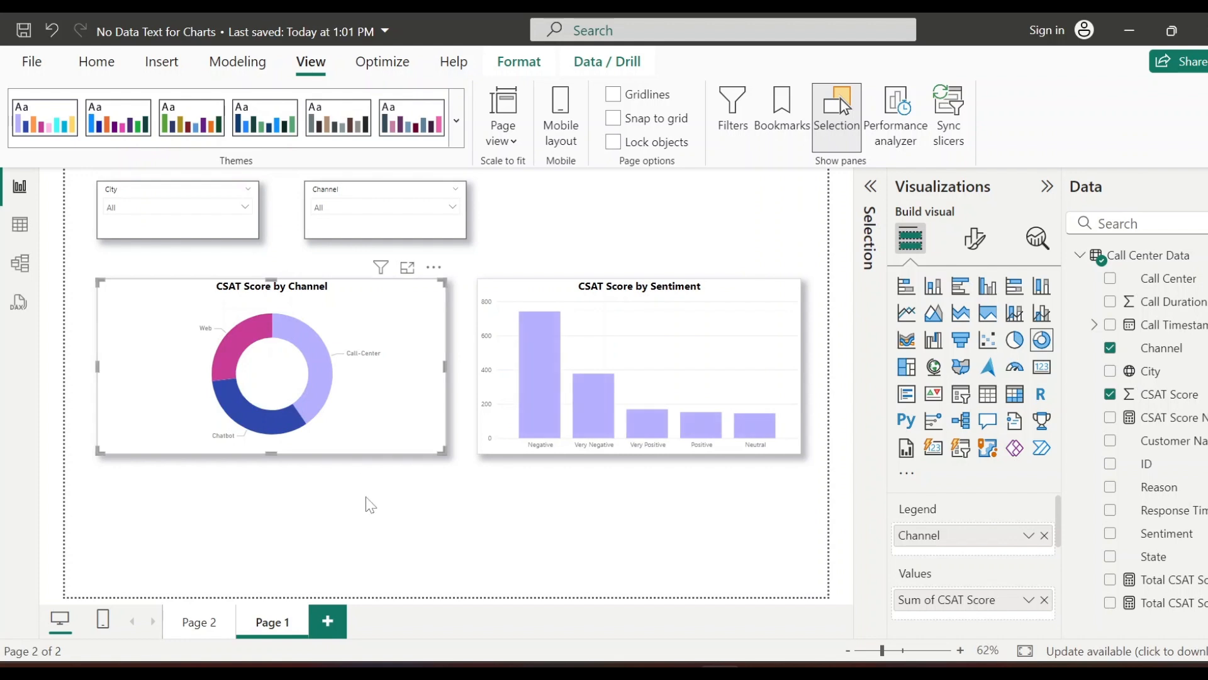
left_click(370, 505)
left_click(536, 346)
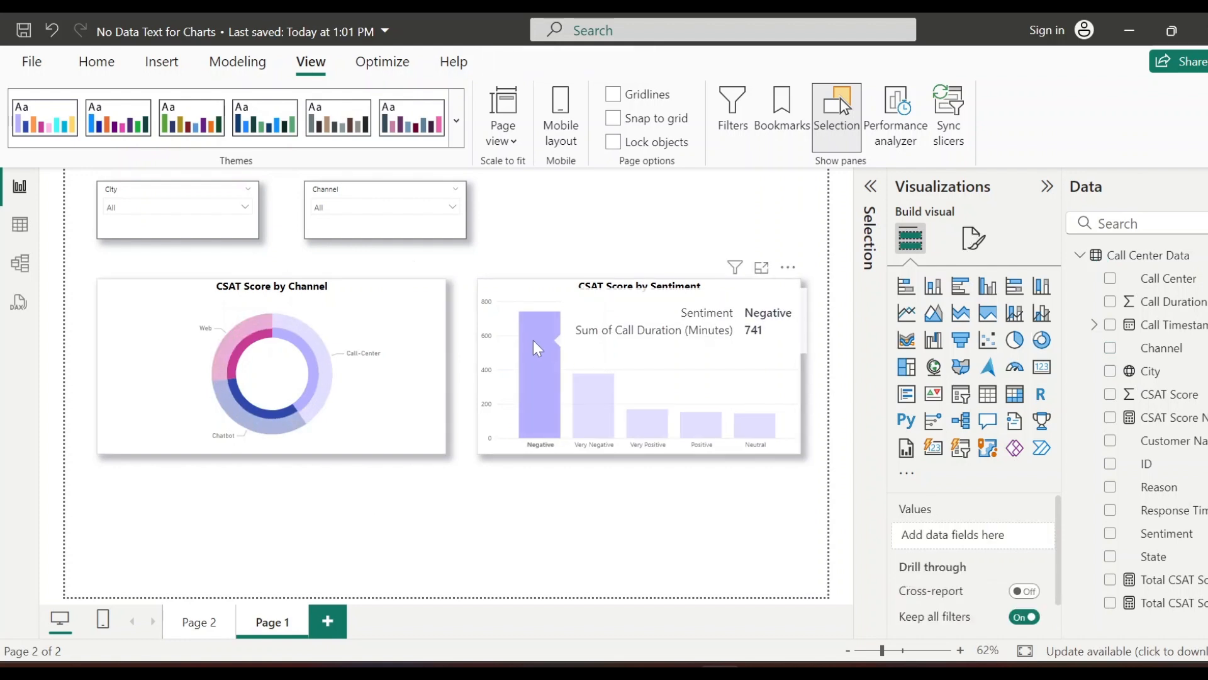
left_click(584, 398)
left_click(426, 508)
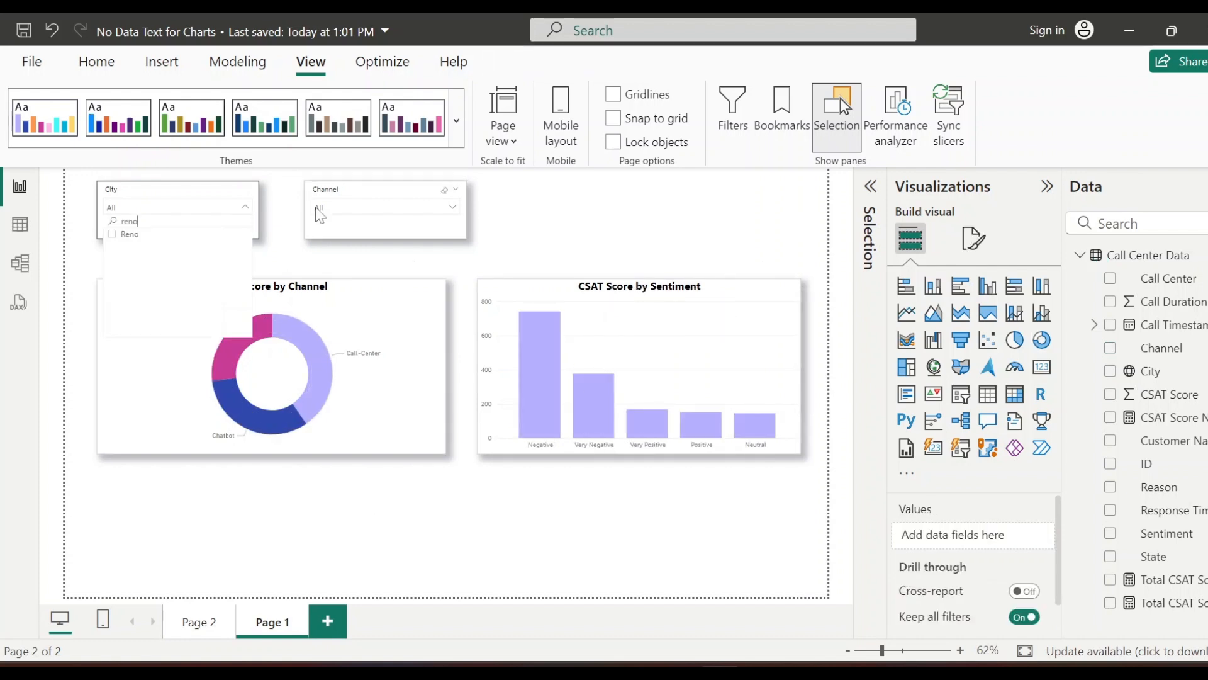
Filter the Channel slicer to Email to check the no-data text on both charts.
left_click(320, 216)
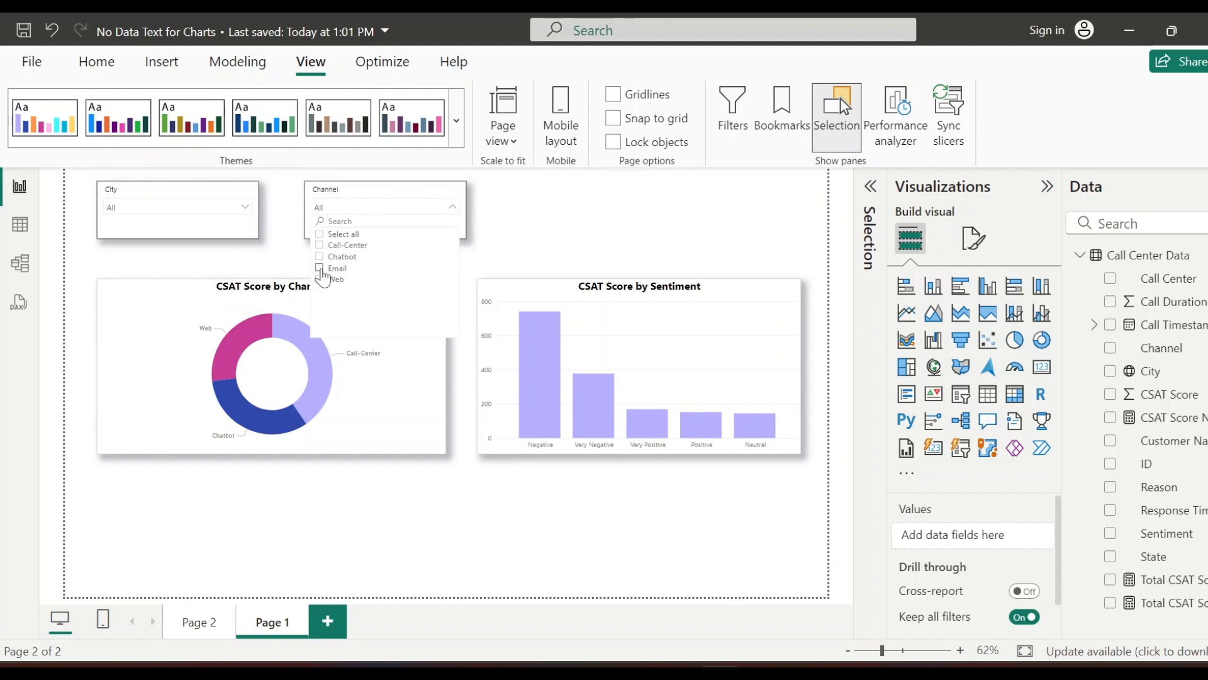
left_click(320, 267)
left_click(583, 224)
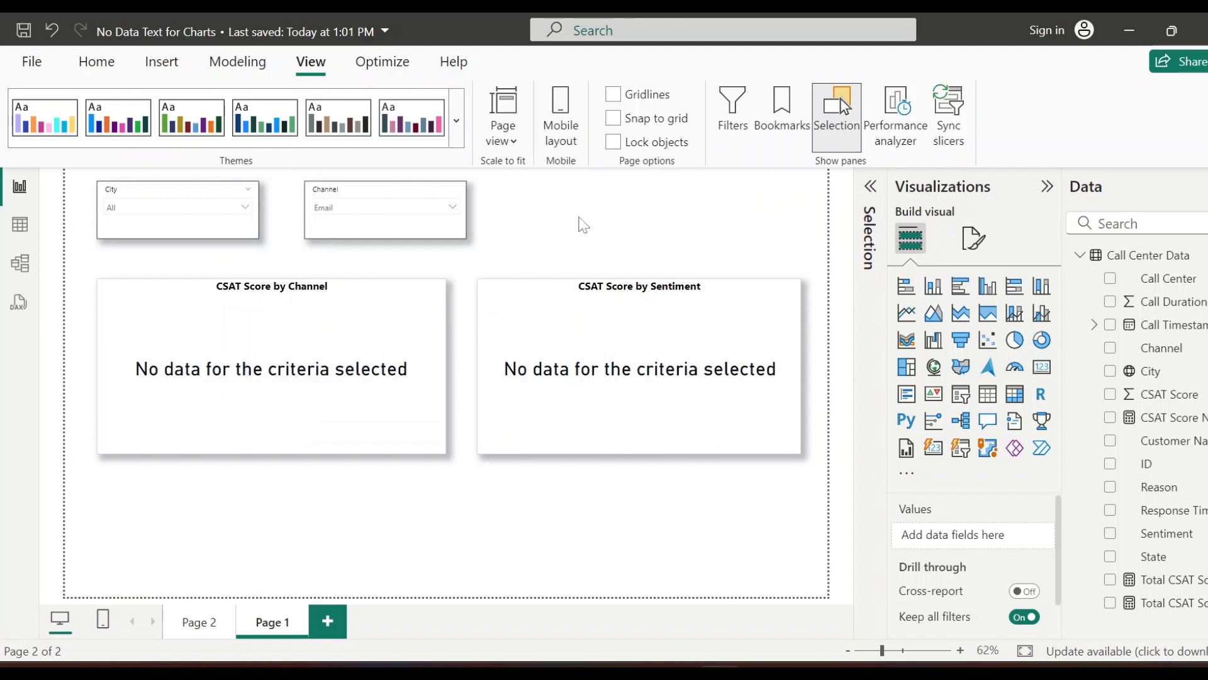